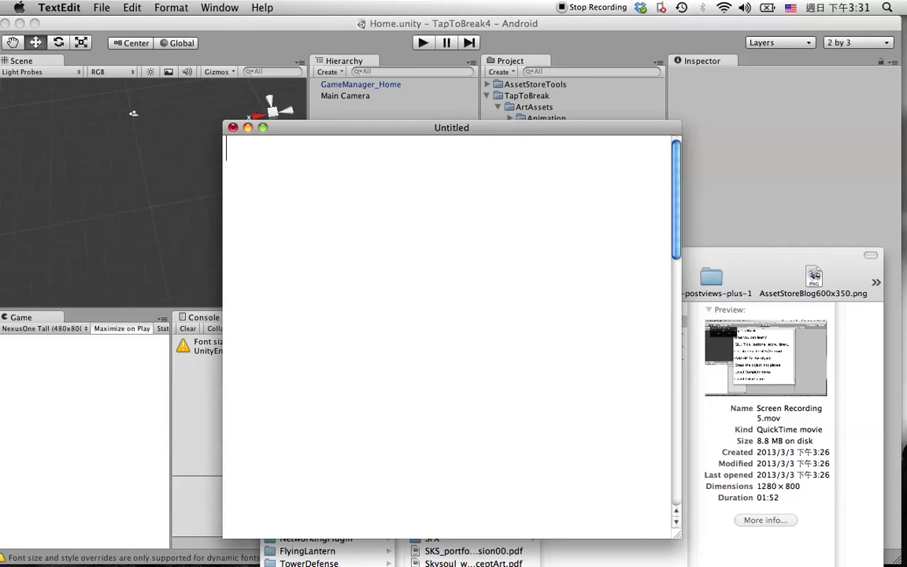
Type the heading 'Game Loop' in the TextEdit note, followed by a blank line
text(Be)
key(BackSpace)
key(BackSpace)
text(Game)
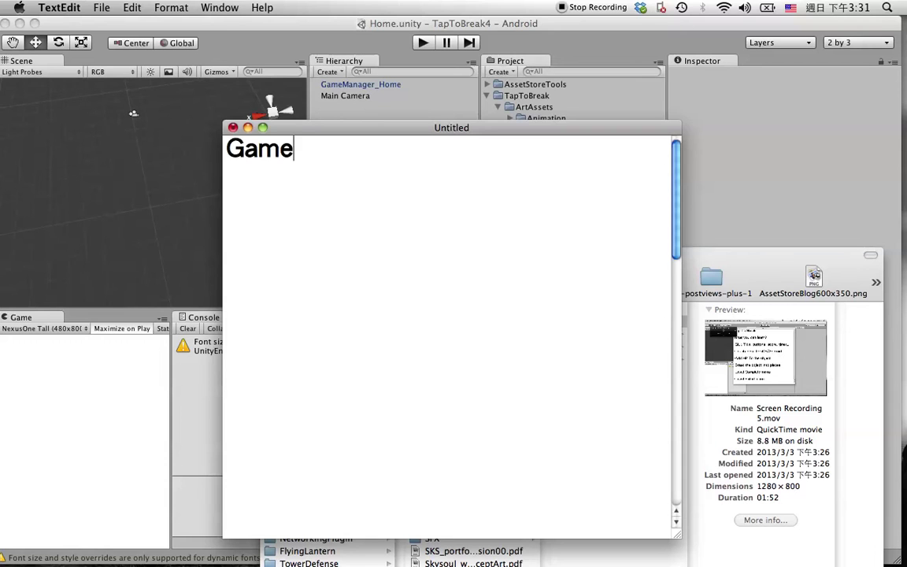
text( Lopp)
key(BackSpace)
key(BackSpace)
text(op)
key(BackSpace)
key(Return)
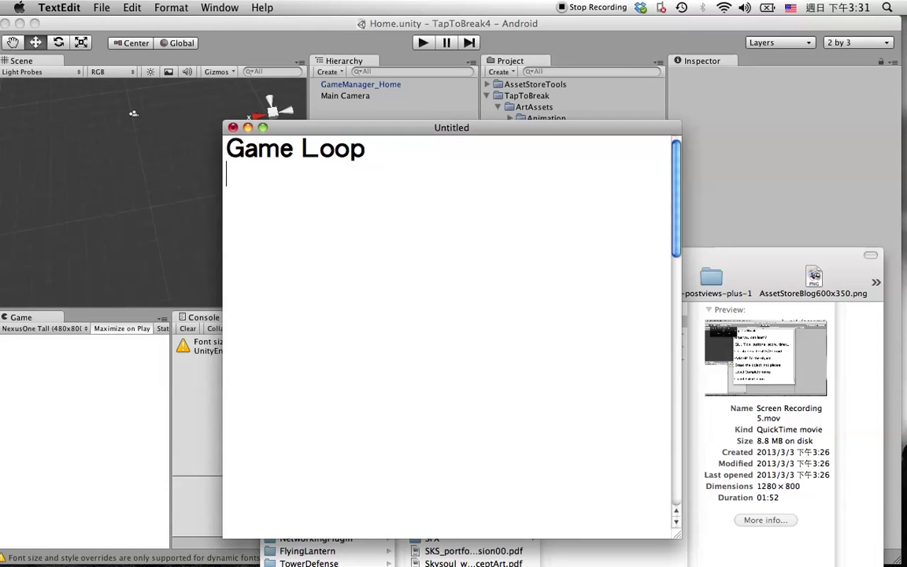
key(Return)
Add 'Start Page' and 'Gameplay Page' on the following lines
text(St)
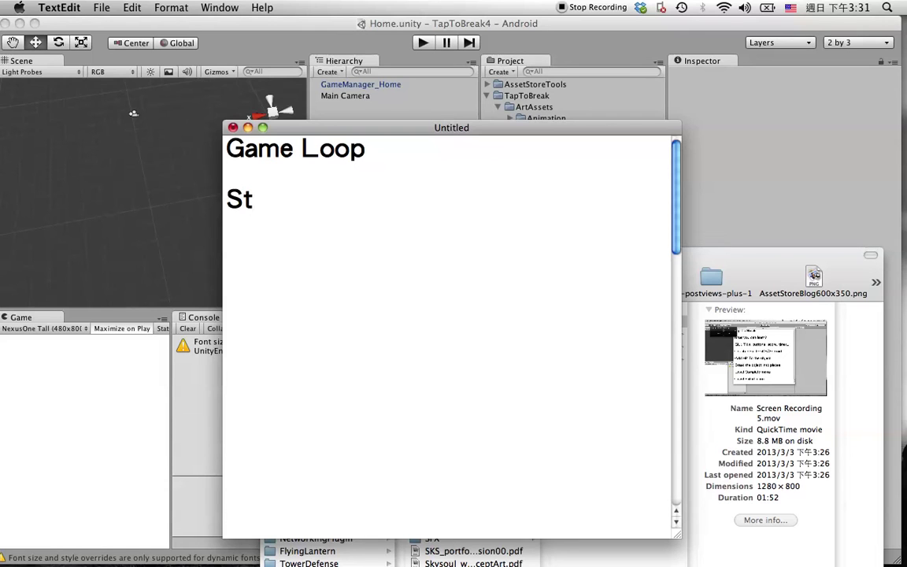
text(art Page)
key(BackSpace)
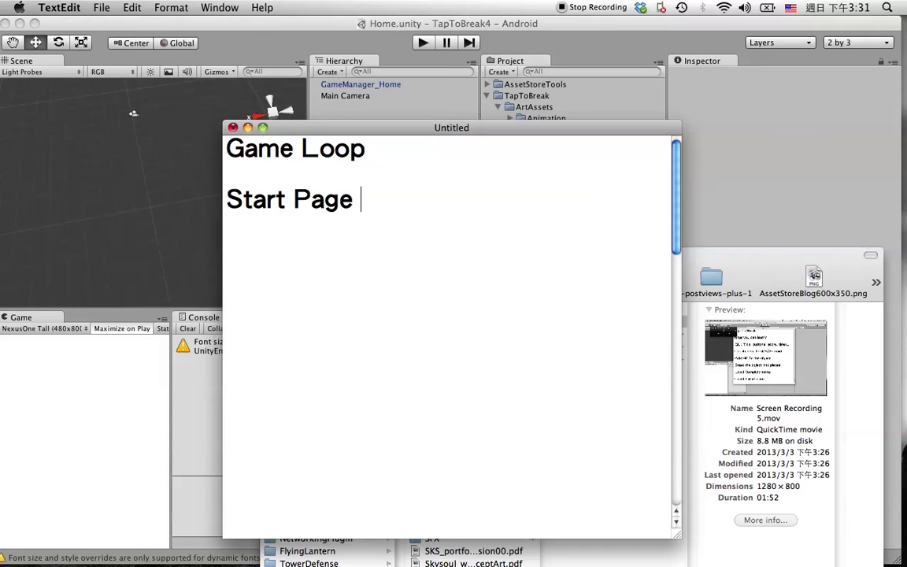
key(Return)
key(Return)
text(Gamp)
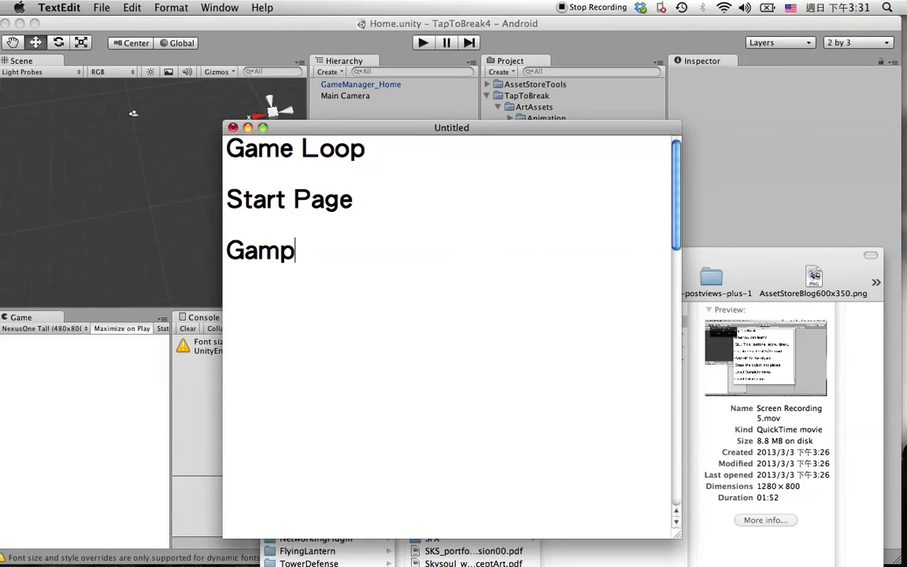
text(le)
key(BackSpace)
text(ay )
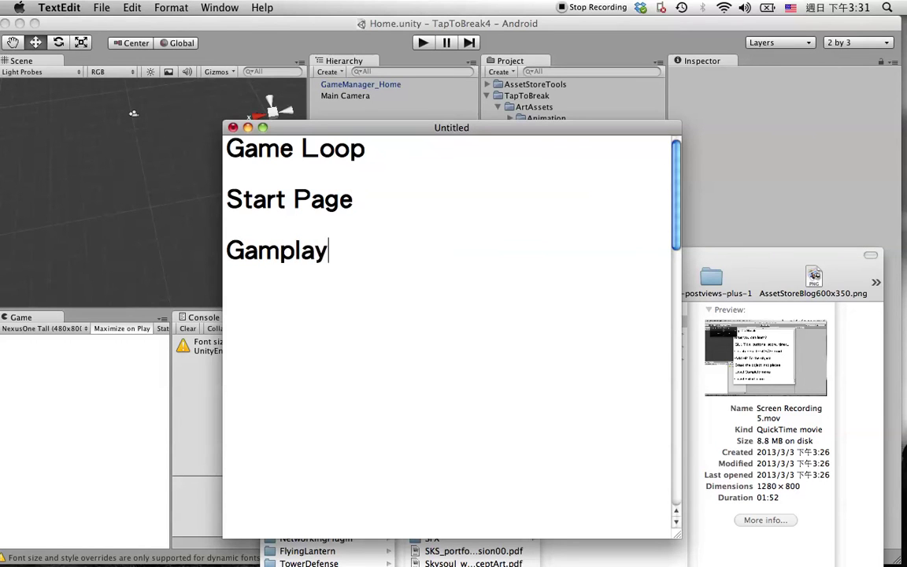
text(P)
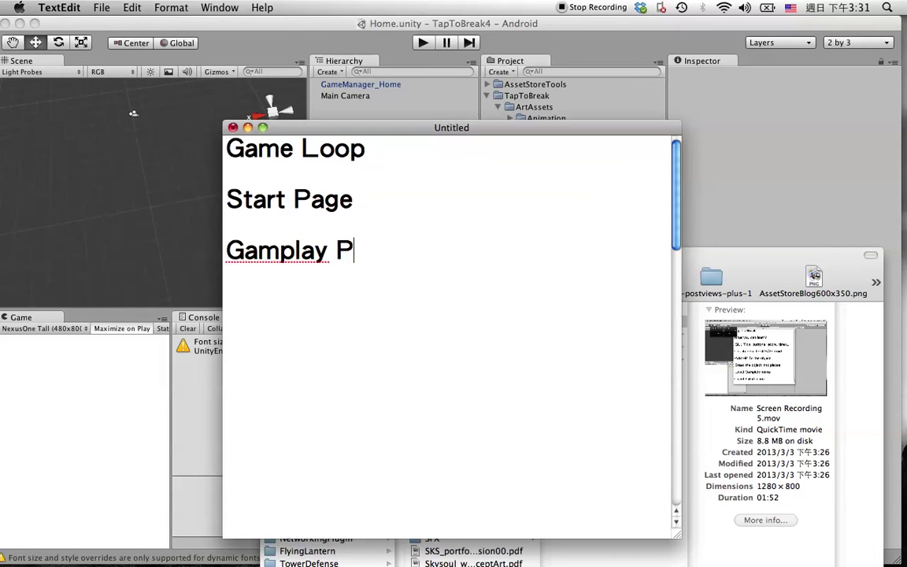
key(Left)
key(Left)
key(Left)
key(Left)
key(Left)
key(Left)
text(e)
key(super+Right)
text(lay)
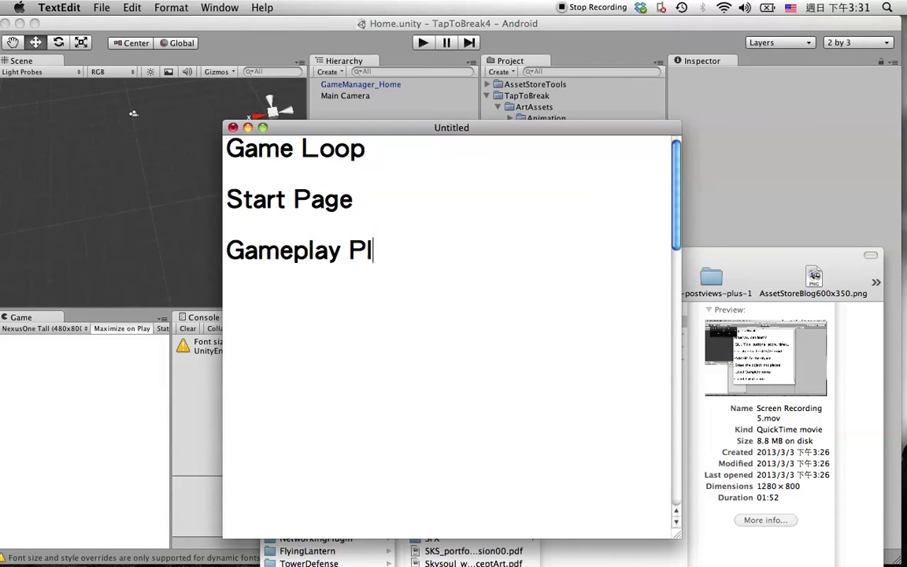
key(BackSpace)
key(BackSpace)
key(BackSpace)
Finish 'Gameplay Page', then add 'Level Failed' and 'Level Completed' beneath it
text(age)
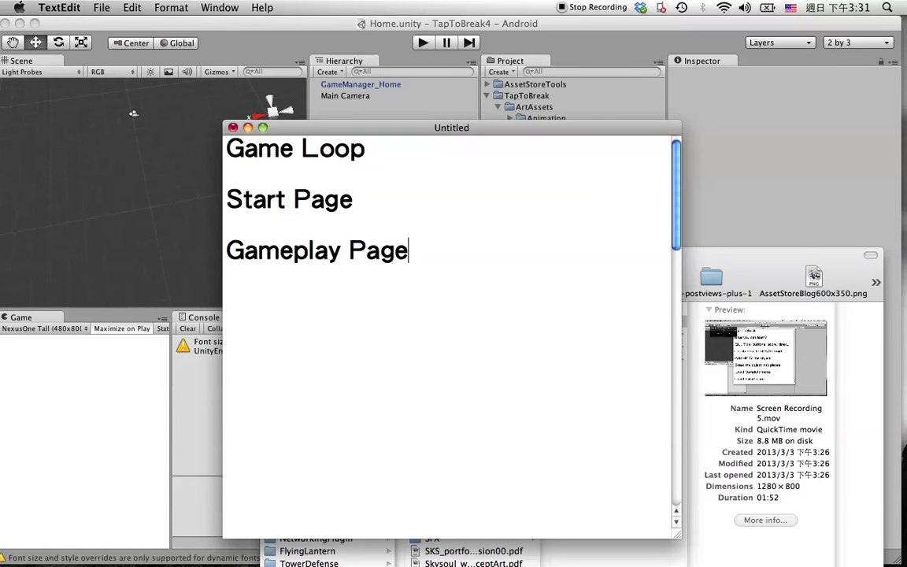
click(354, 199)
drag(355, 199, 225, 201)
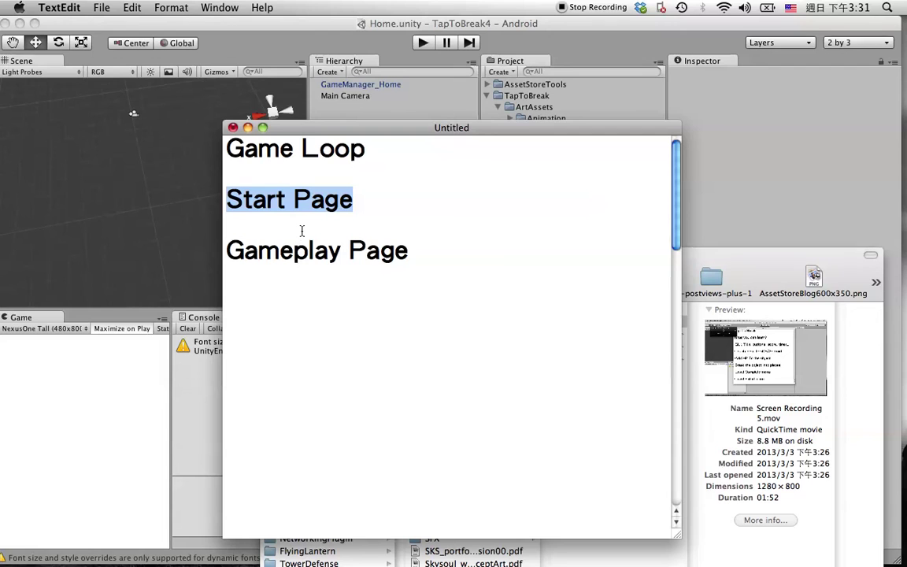
double_click(367, 250)
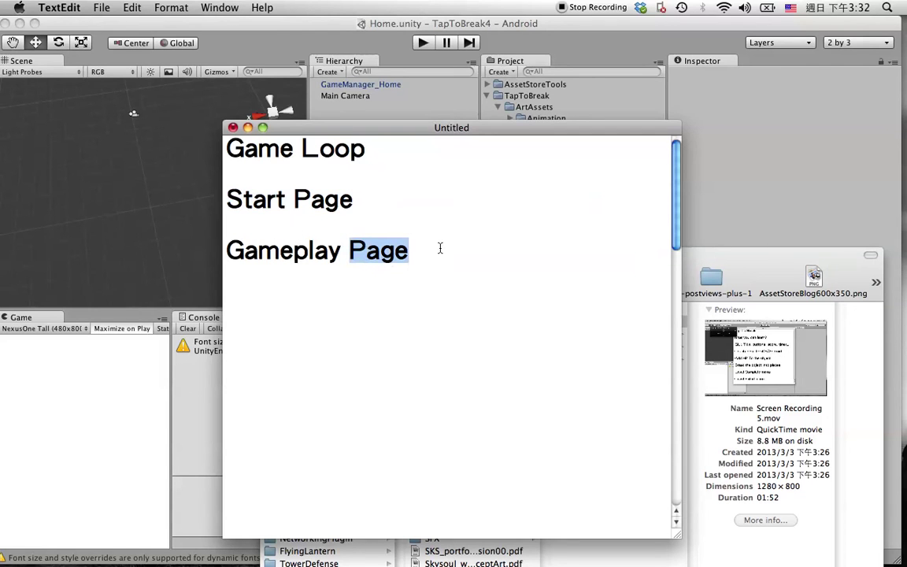
click(432, 259)
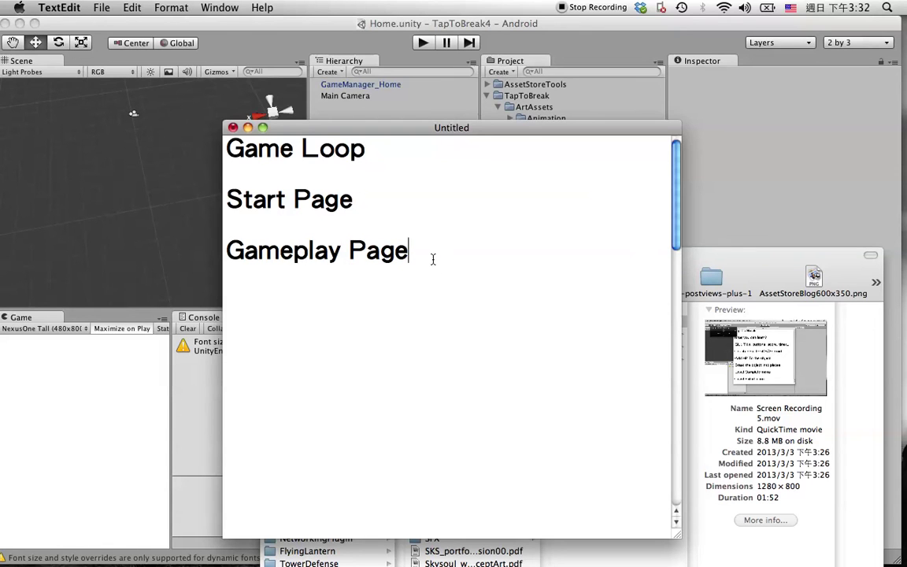
key(Return)
key(Return)
text(Level Ga)
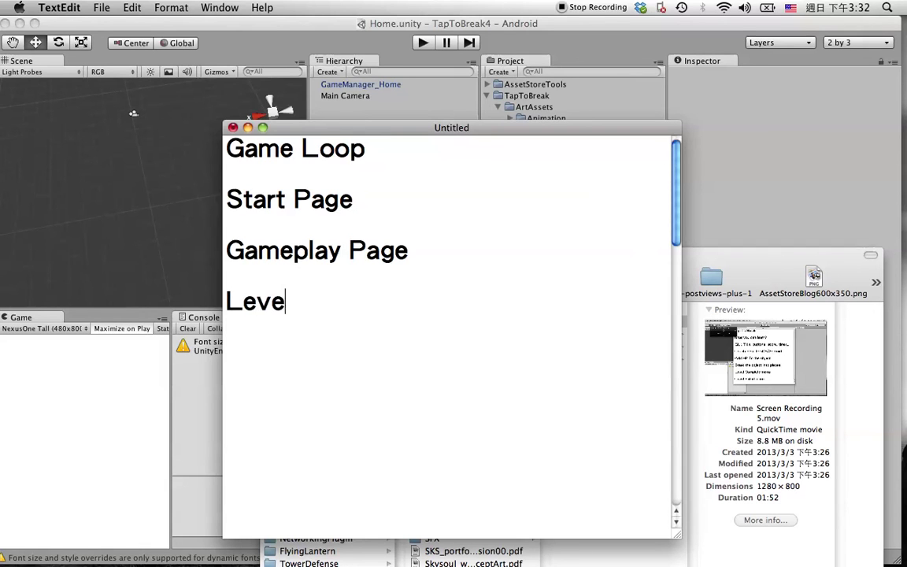
key(BackSpace)
key(BackSpace)
text(Failed  )
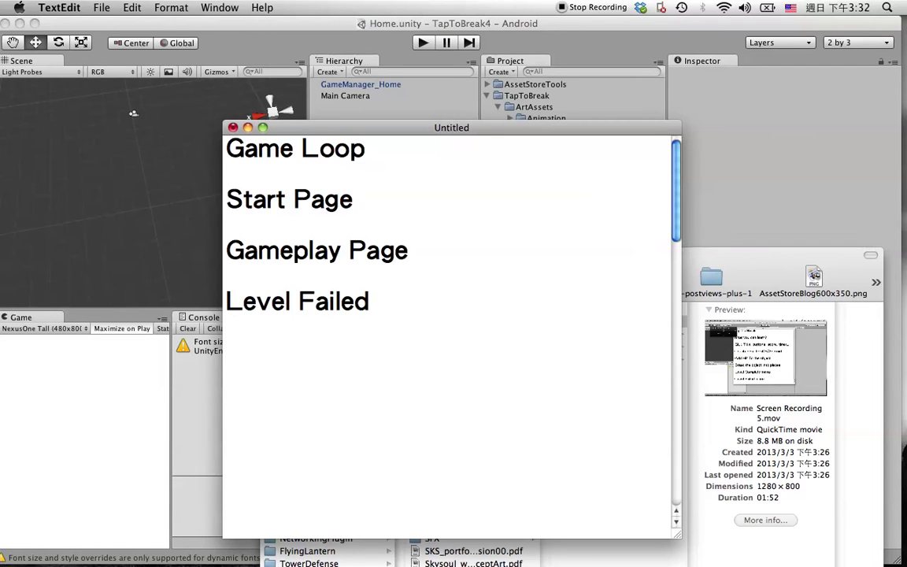
text(Leve)
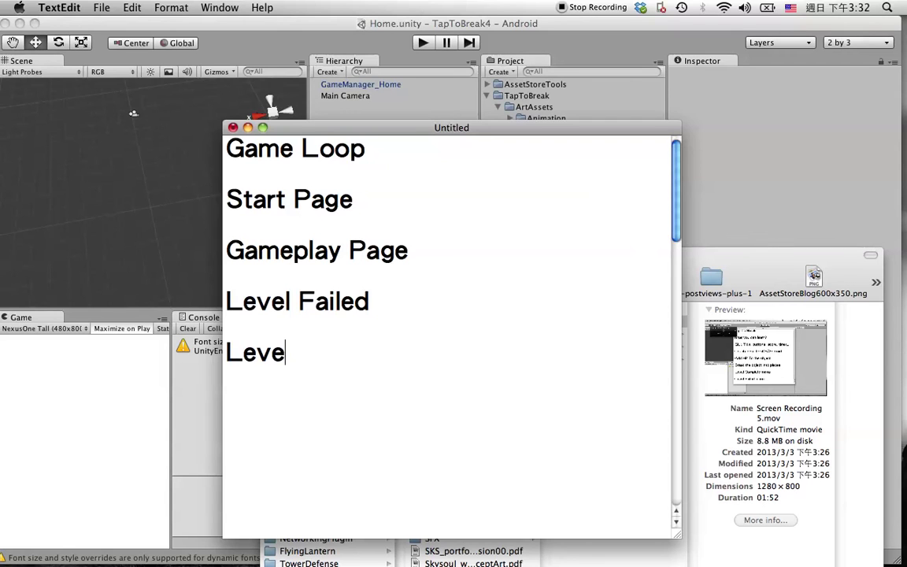
text(l Co)
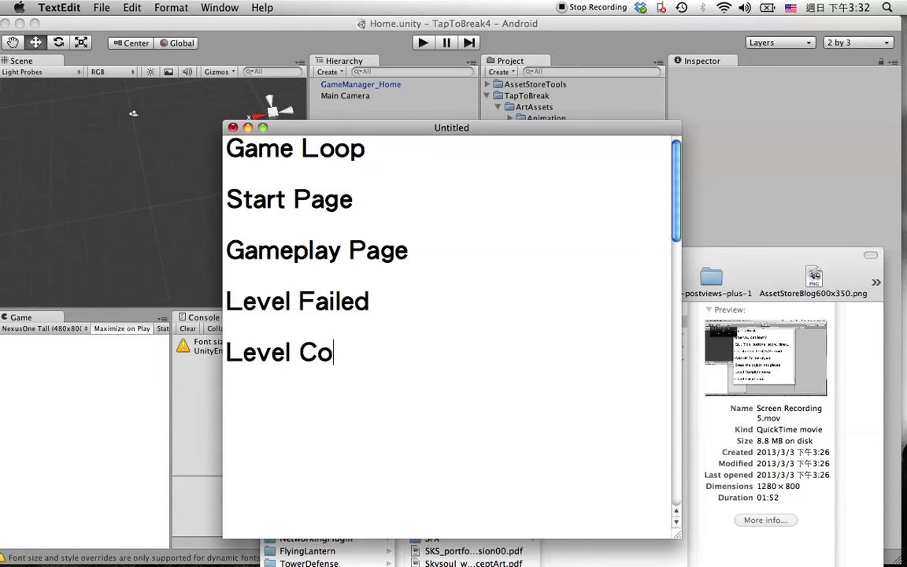
text(mpleted)
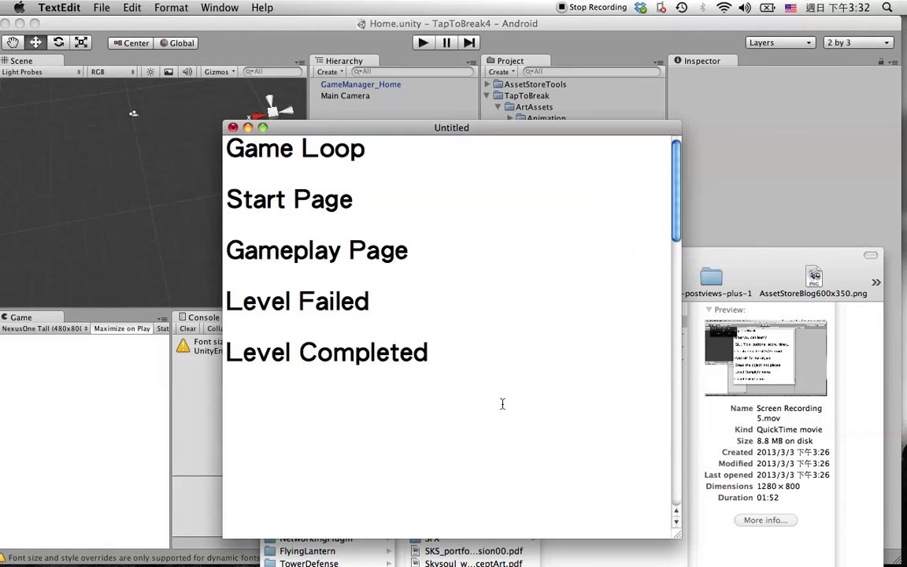
Insert a blank line above 'Gameplay Page' in the note
triple_click(492, 378)
drag(491, 377, 236, 236)
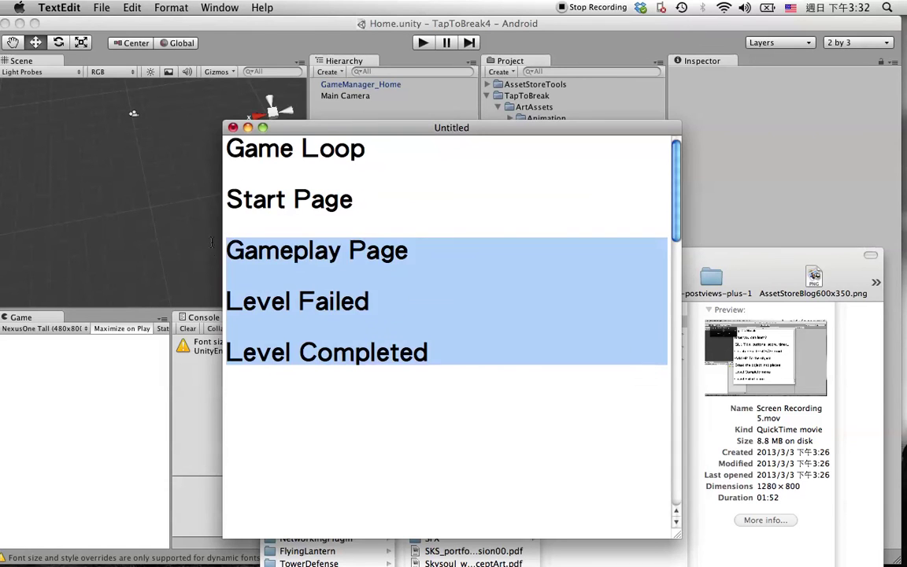
click(237, 226)
key(Return)
key(Return)
key(Return)
key(Return)
key(Return)
key(Return)
key(Return)
key(Return)
key(Return)
key(Return)
key(Return)
key(Return)
key(Return)
key(Return)
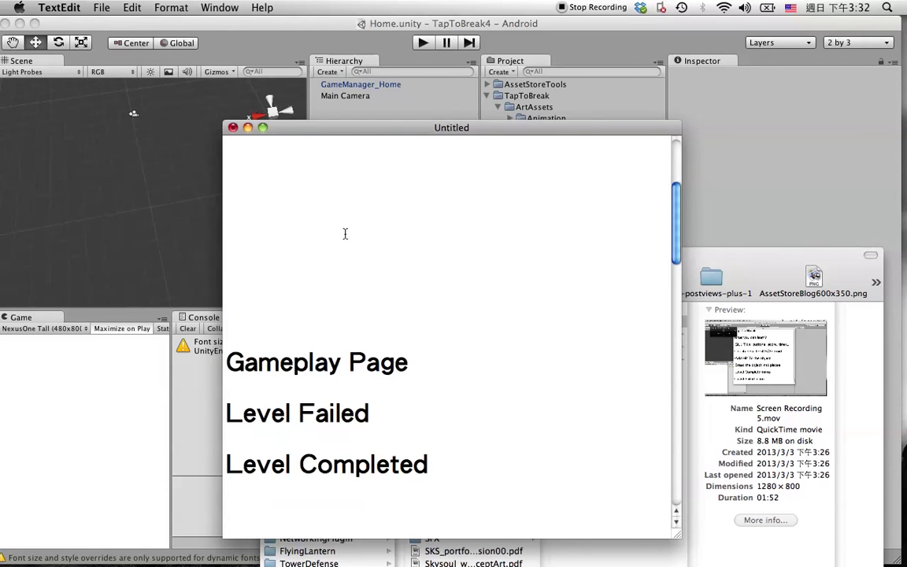
Type '-Start a new project' on the line directly below 'Start Page'
scroll(341, 281, up, 5)
click(275, 241)
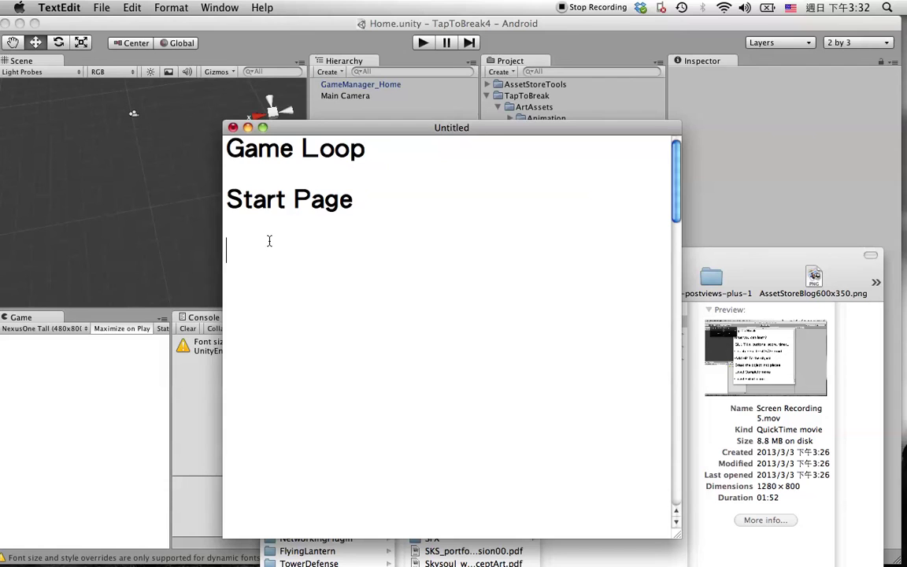
key(Up)
text(-Start a nre)
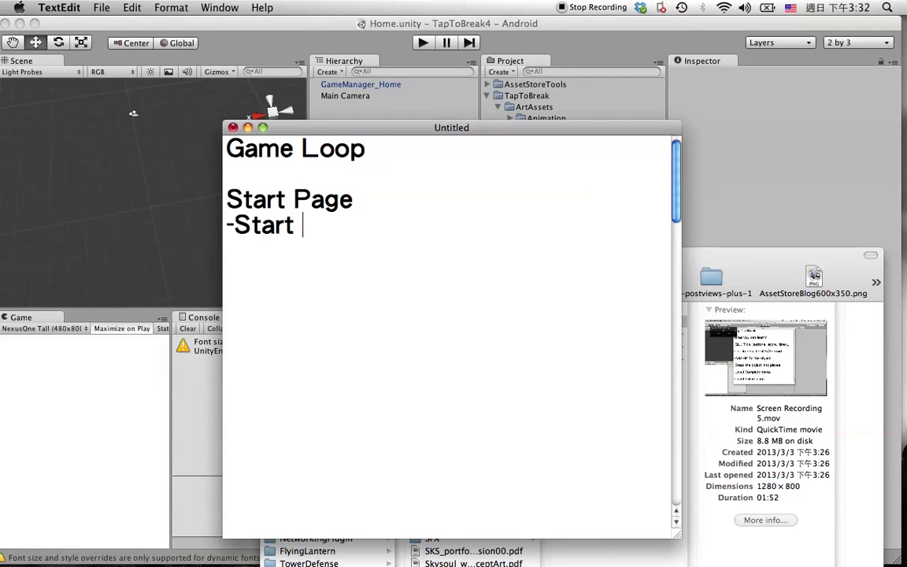
key(BackSpace)
key(BackSpace)
text(e)
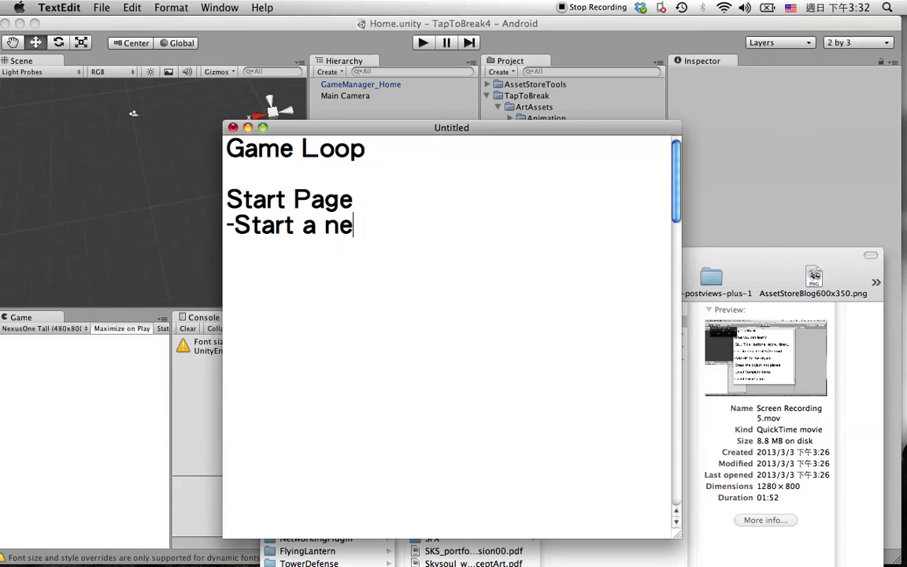
text(w project)
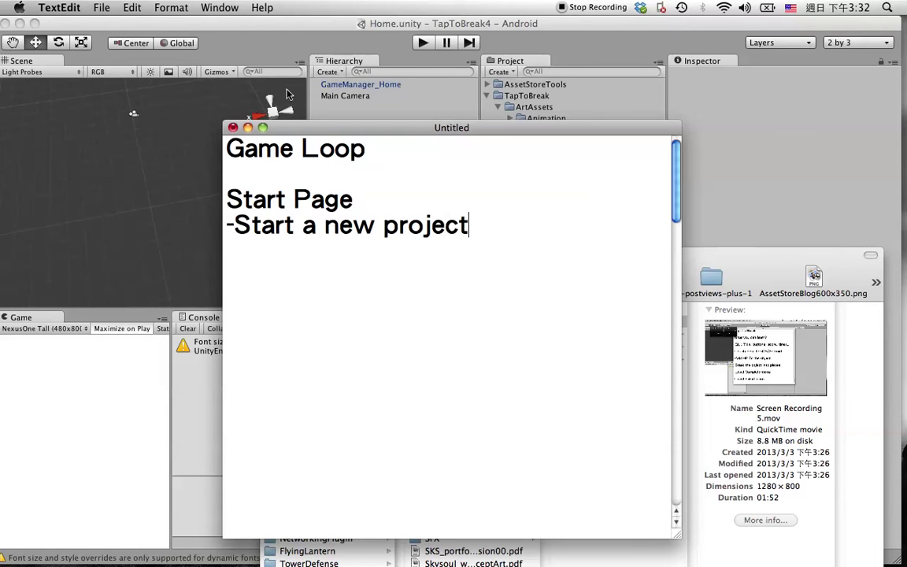
click(254, 44)
Choose File > New Project in Unity to bring up the Project Wizard
mouse_move(293, 552)
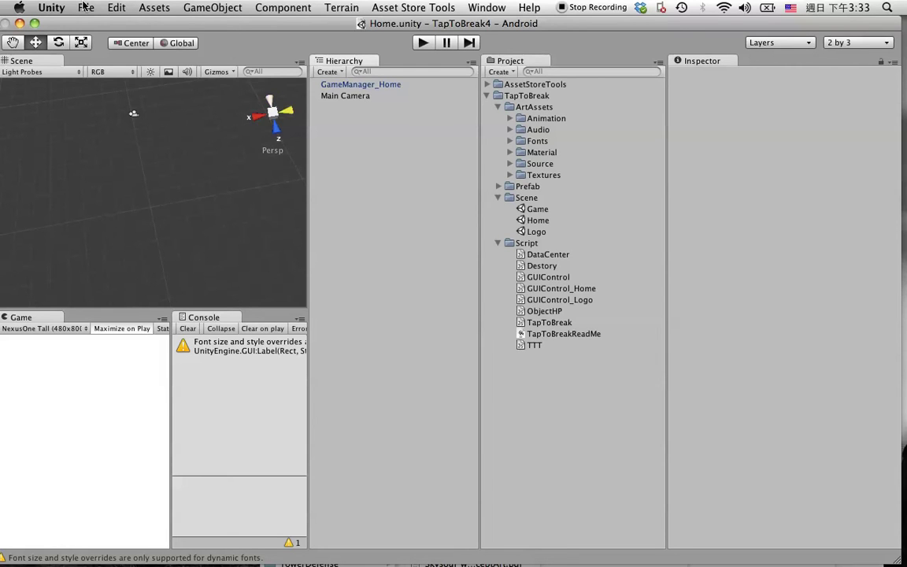
click(87, 8)
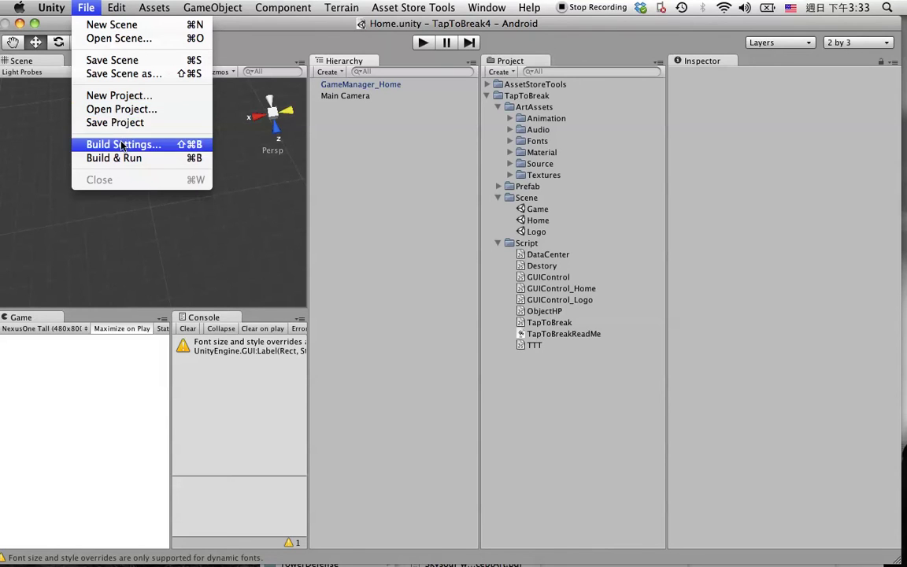
click(119, 95)
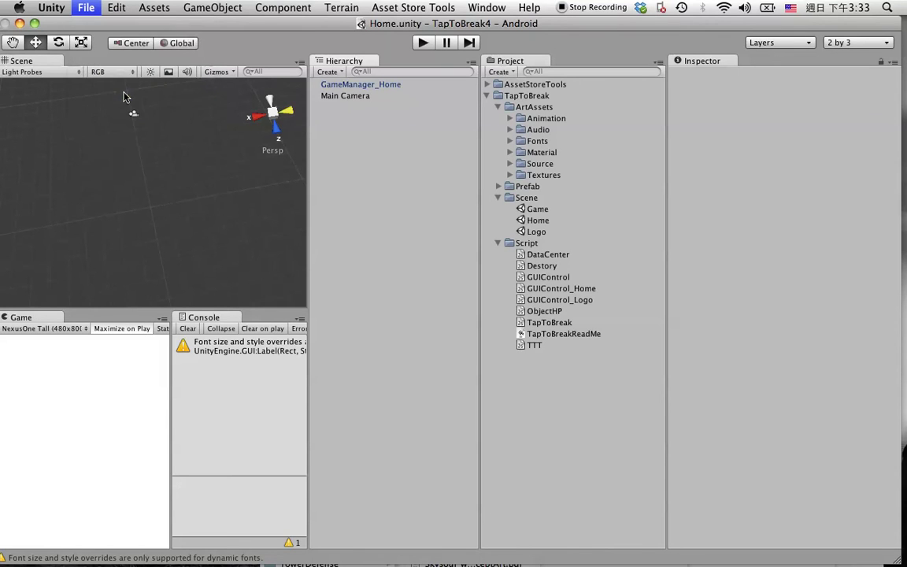
Replace the default folder name in the Project Directory with TapToBreak0302
click(267, 292)
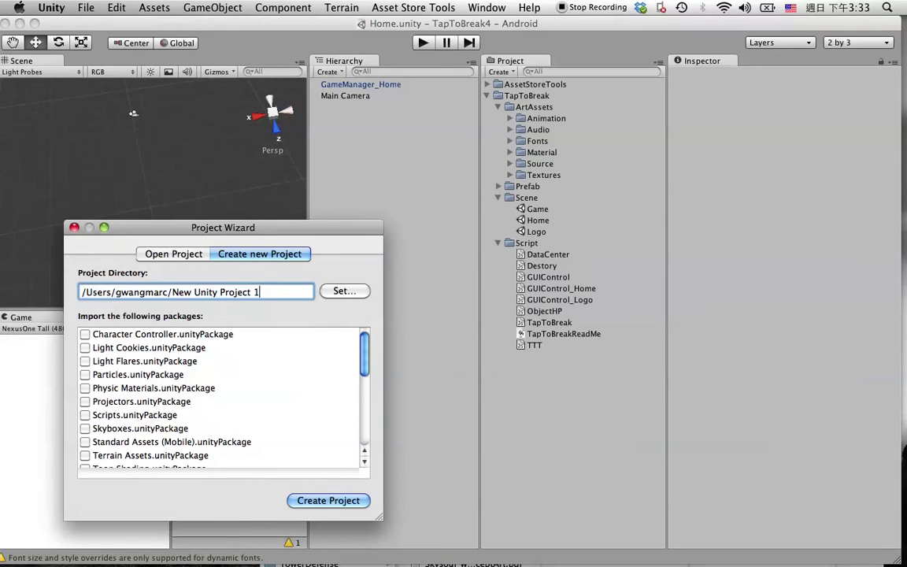
key(BackSpace)
key(BackSpace)
key(BackSpace)
key(BackSpace)
key(BackSpace)
key(BackSpace)
key(BackSpace)
key(BackSpace)
key(BackSpace)
key(BackSpace)
key(BackSpace)
key(BackSpace)
key(BackSpace)
key(BackSpace)
key(BackSpace)
key(BackSpace)
key(BackSpace)
key(BackSpace)
key(BackSpace)
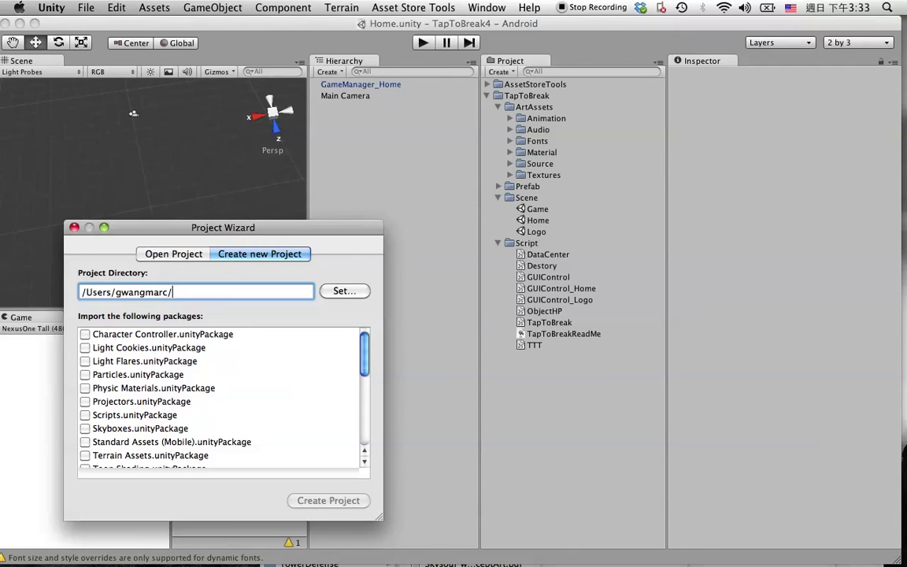
text(TapTo)
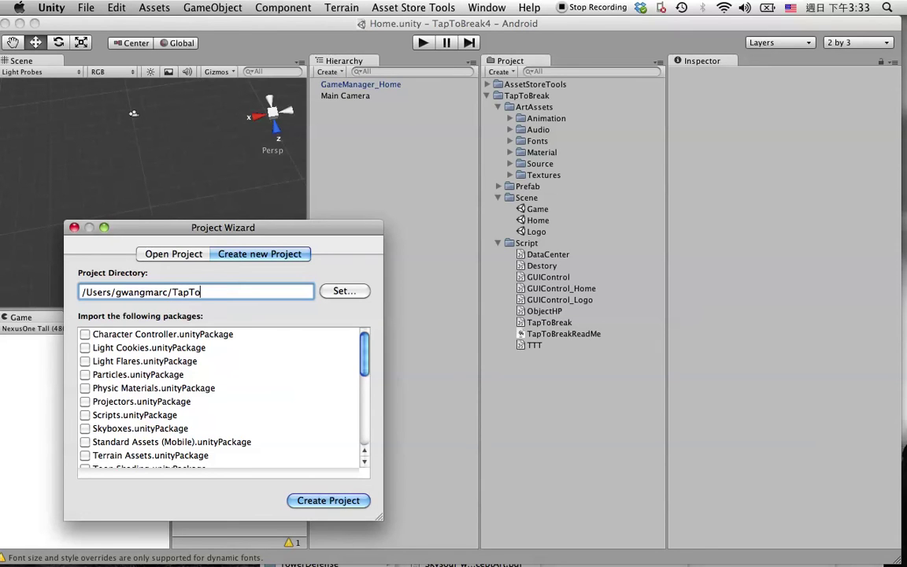
text(Bea)
key(BackSpace)
key(BackSpace)
key(BackSpace)
text(reak)
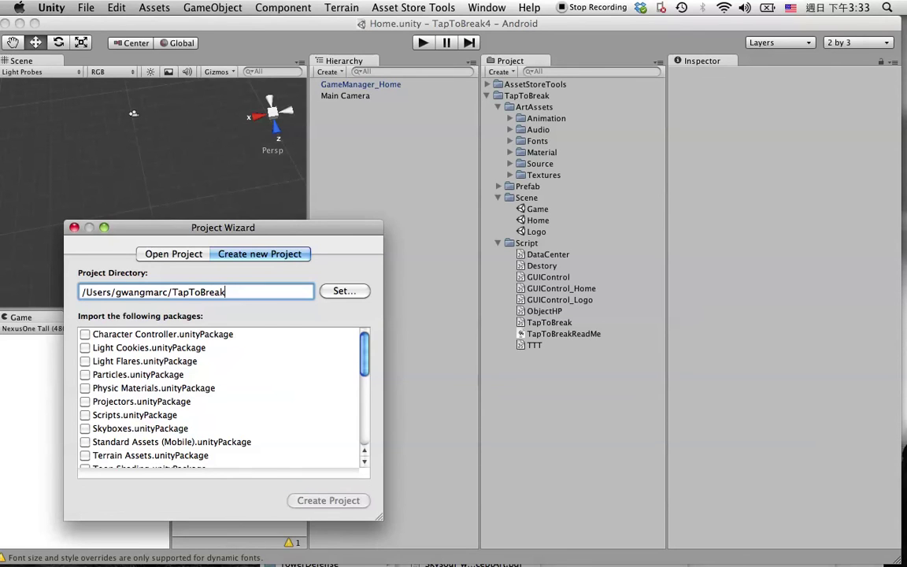
text(ForT)
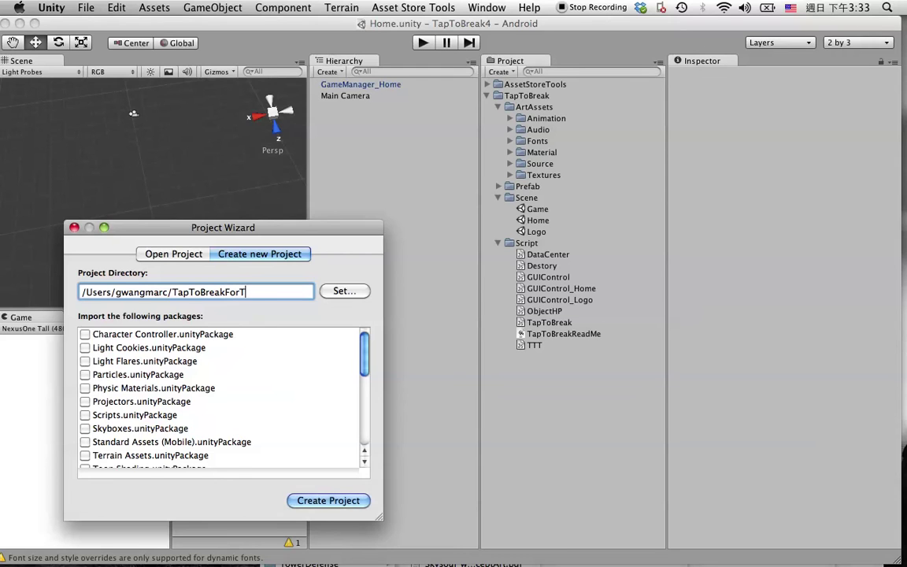
text(u)
key(BackSpace)
key(BackSpace)
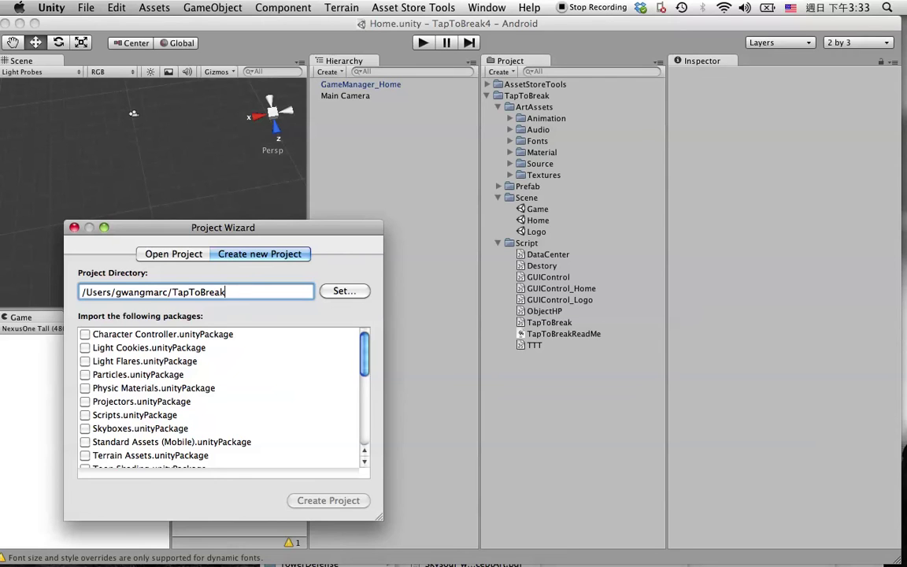
text(0)
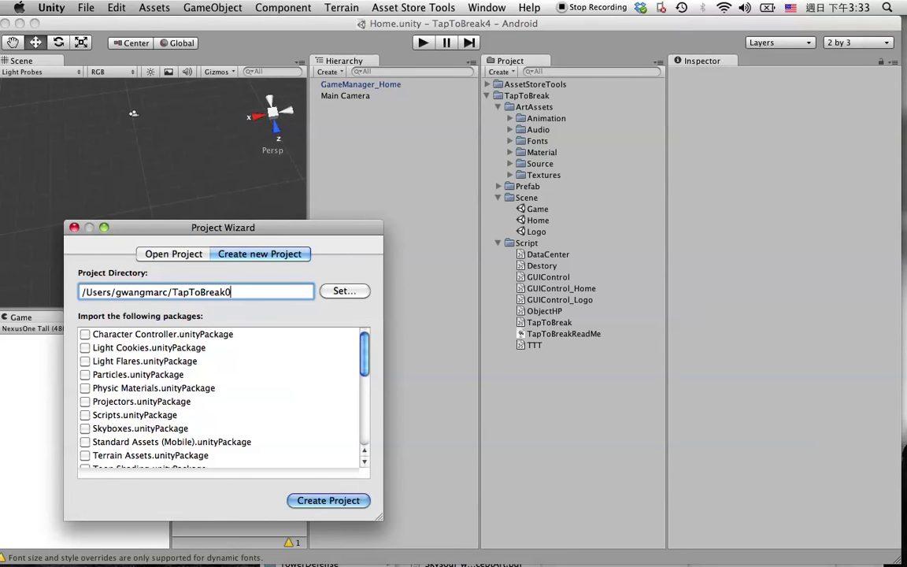
text(302)
Create the TapToBreak0302 project and dismiss the Welcome To Unity dialog
click(329, 500)
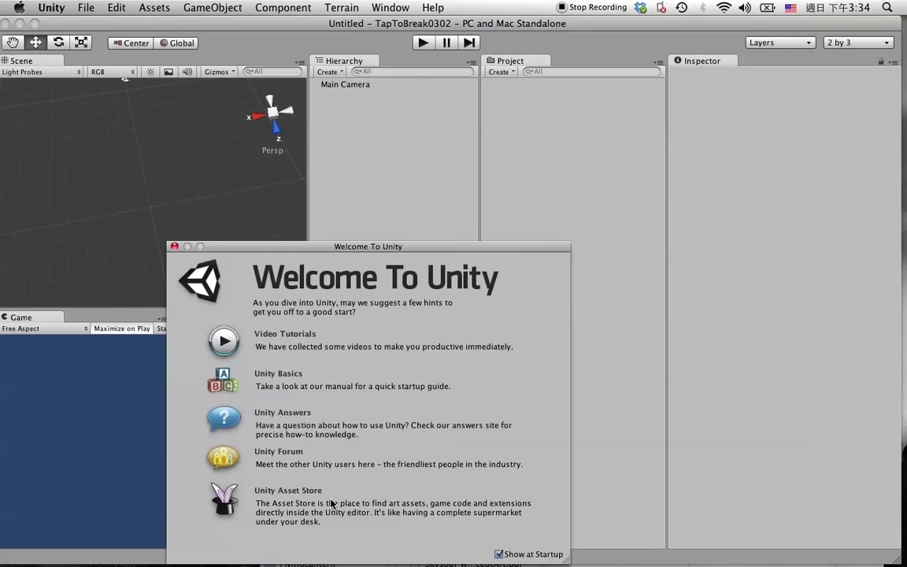
click(175, 247)
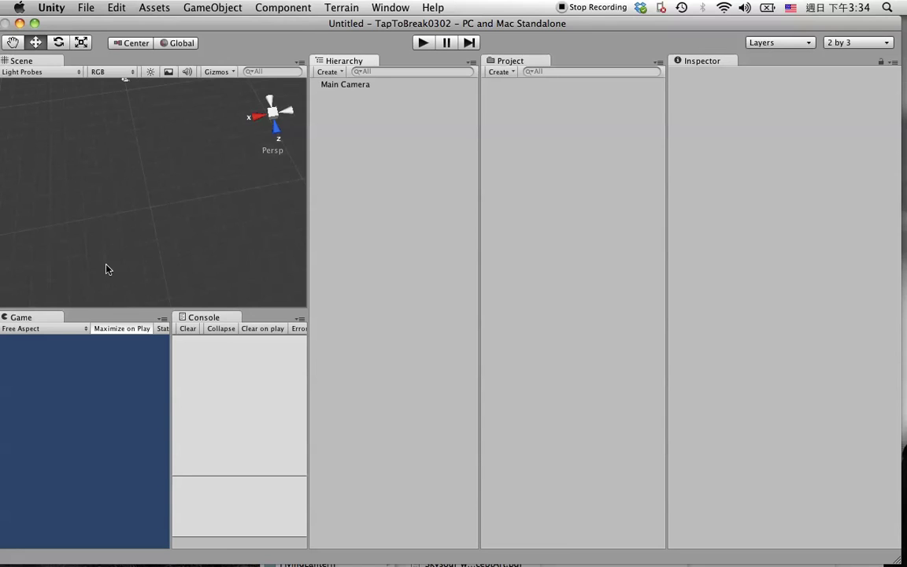
click(56, 328)
click(91, 8)
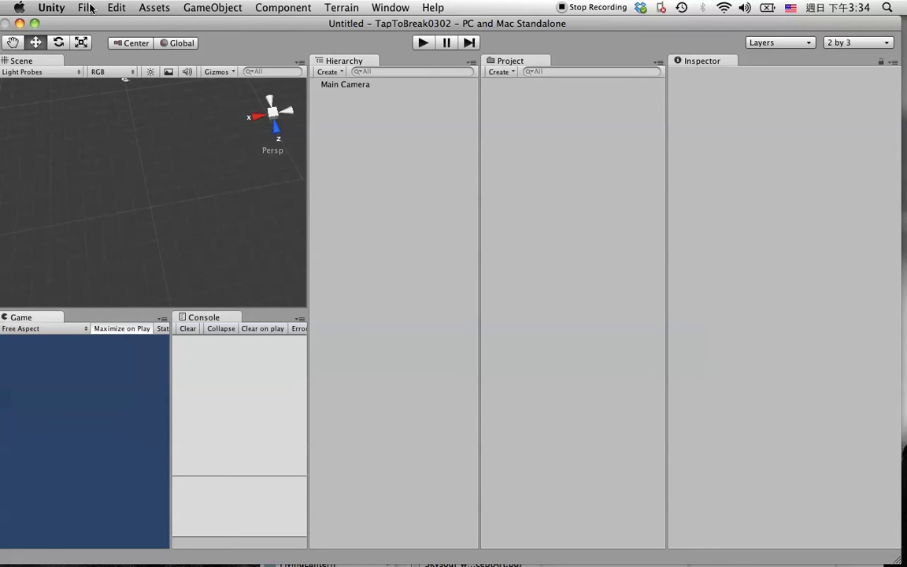
Switch the build platform from PC and Mac Standalone to Android in Build Settings
click(92, 8)
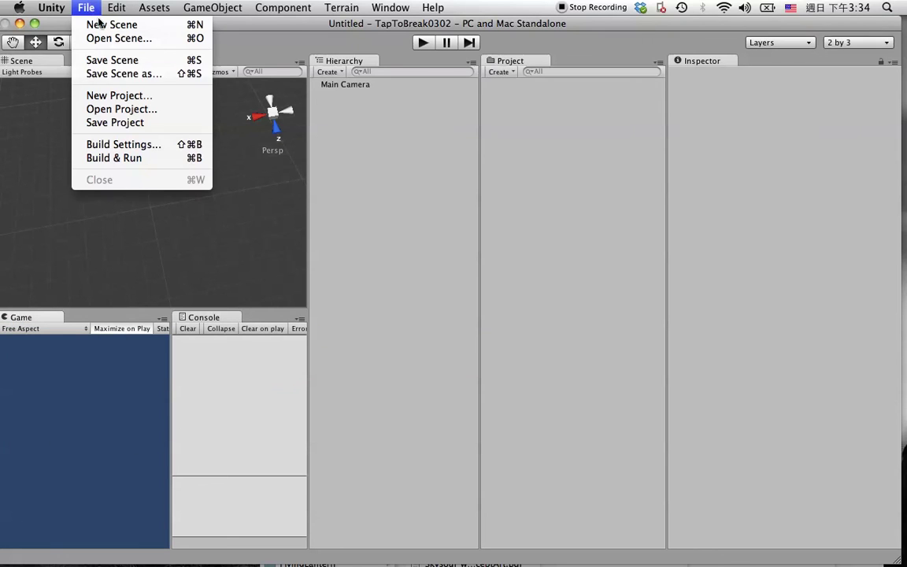
click(121, 147)
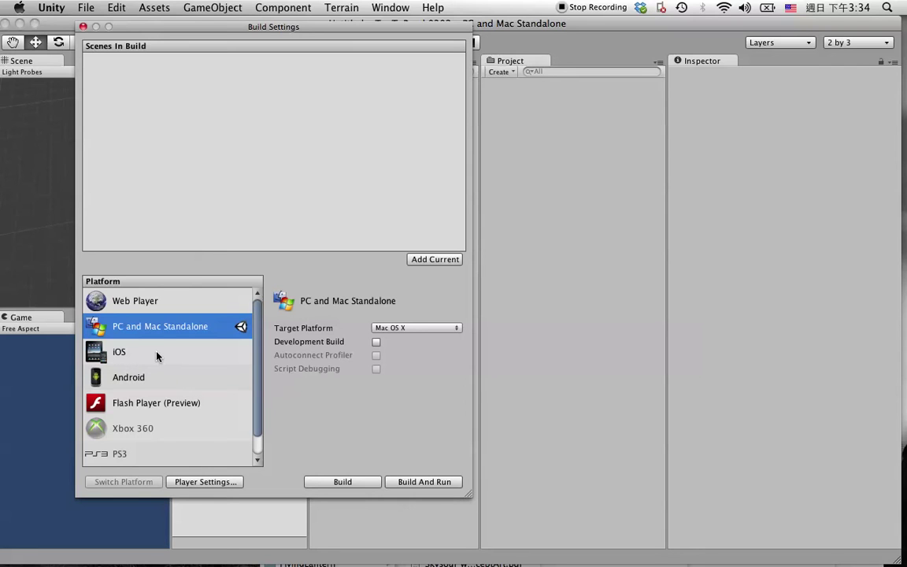
click(155, 360)
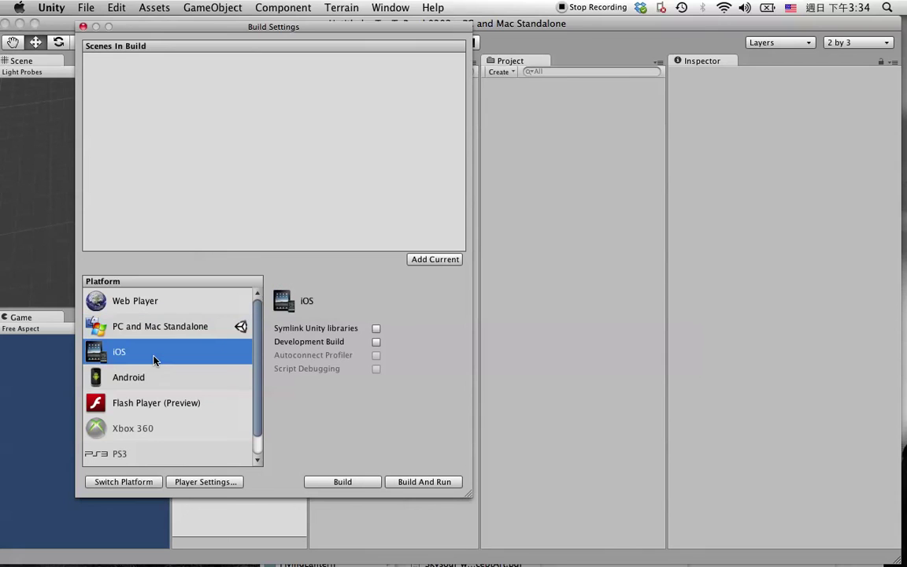
click(157, 371)
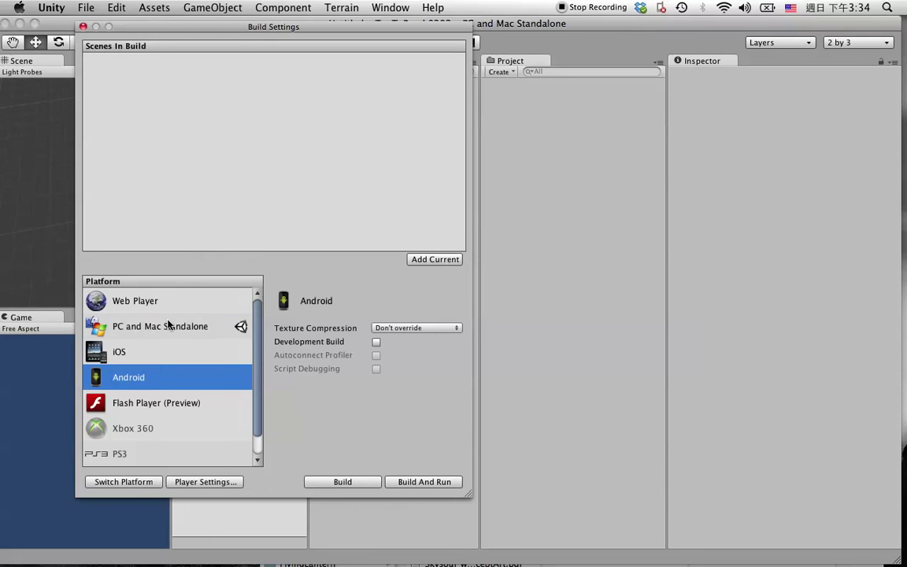
click(151, 333)
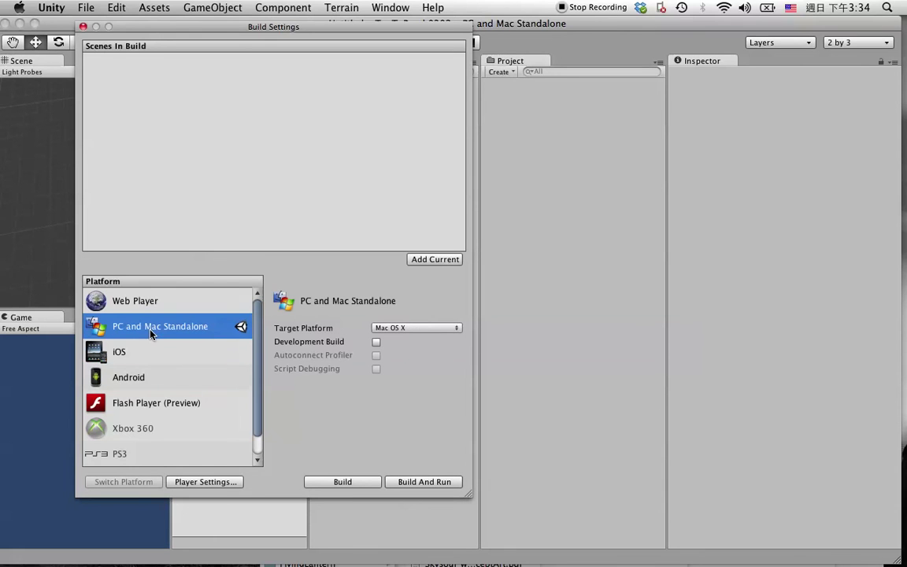
click(124, 376)
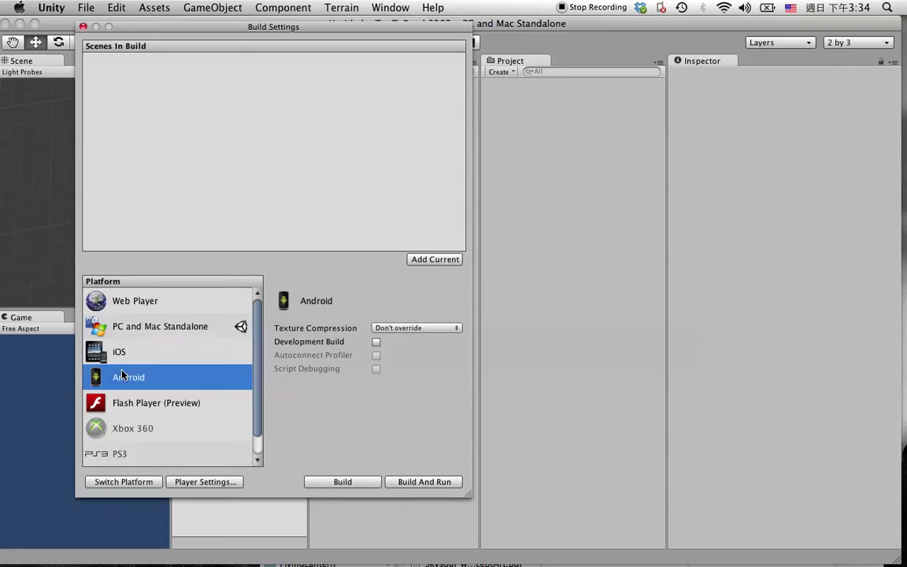
click(123, 482)
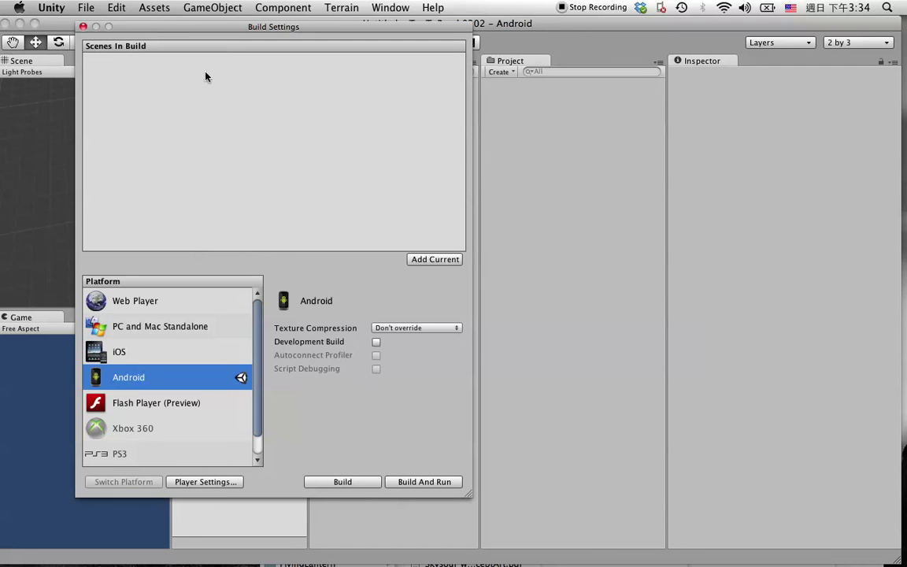
Show the Android Player Settings with its sections expanded, then close Build Settings
click(205, 482)
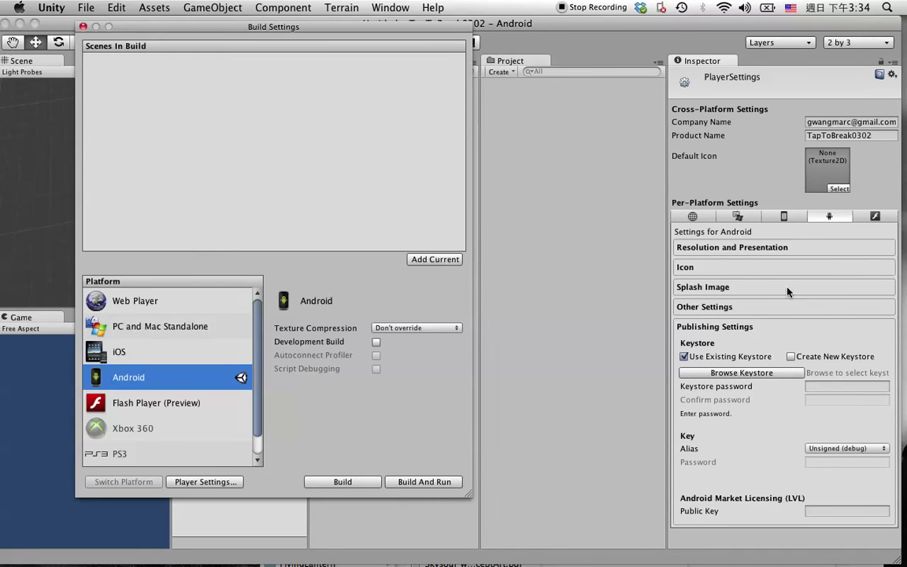
click(697, 267)
click(709, 249)
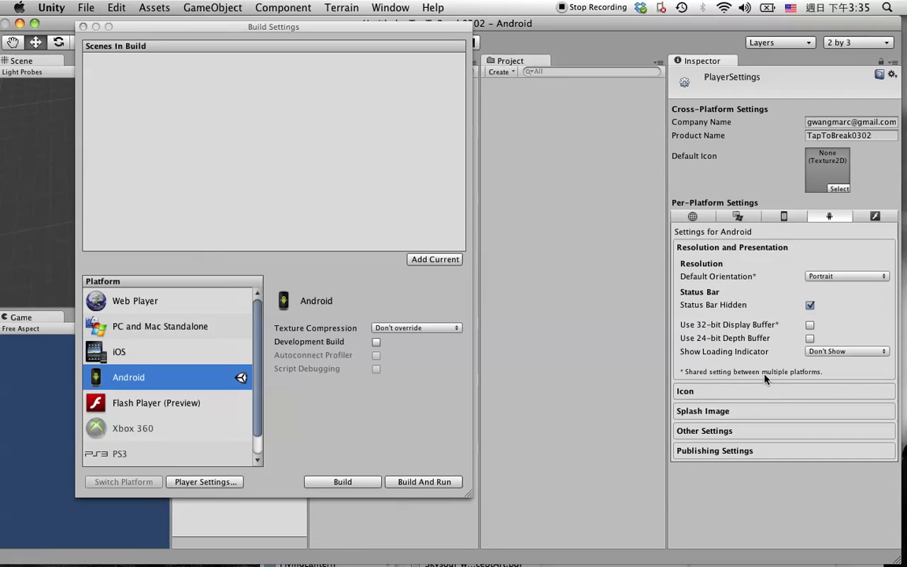
click(679, 392)
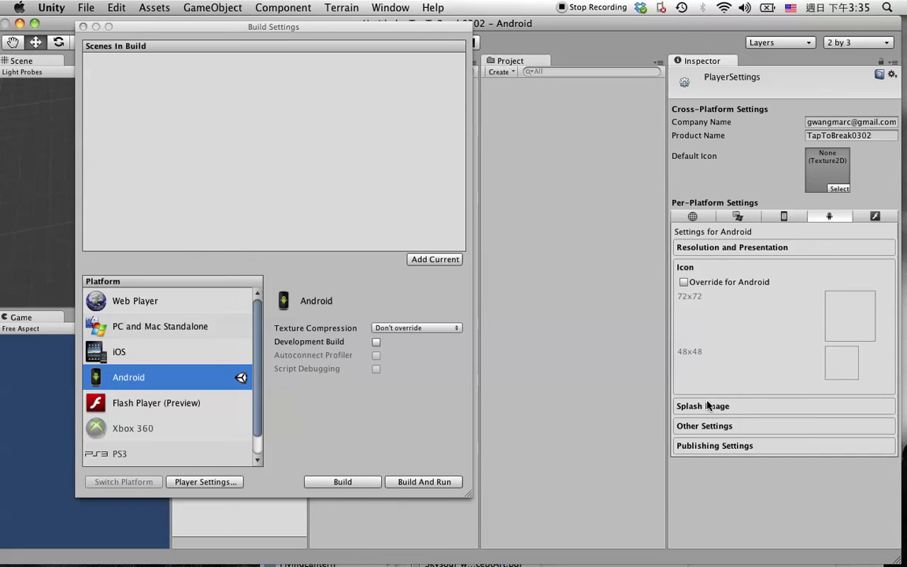
click(707, 404)
click(723, 386)
scroll(775, 432, down, 5)
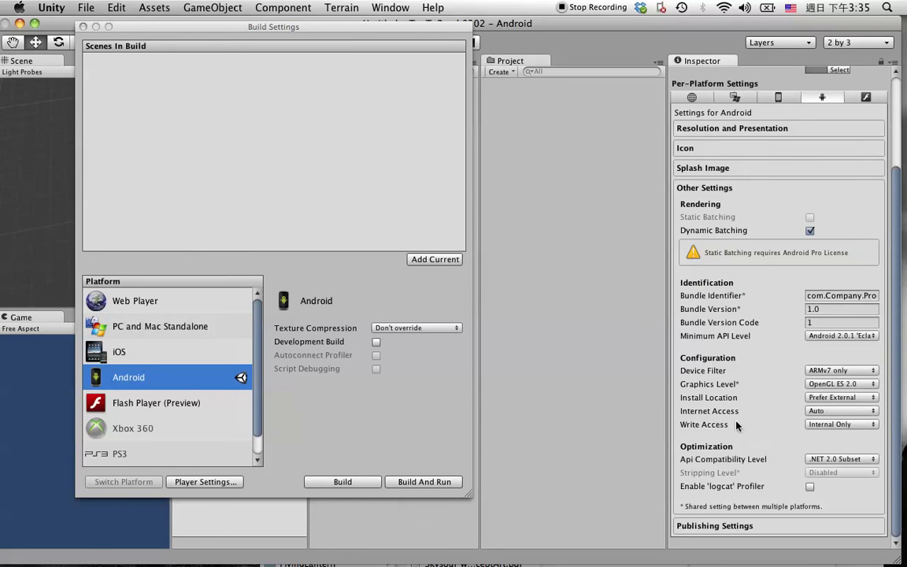
click(83, 26)
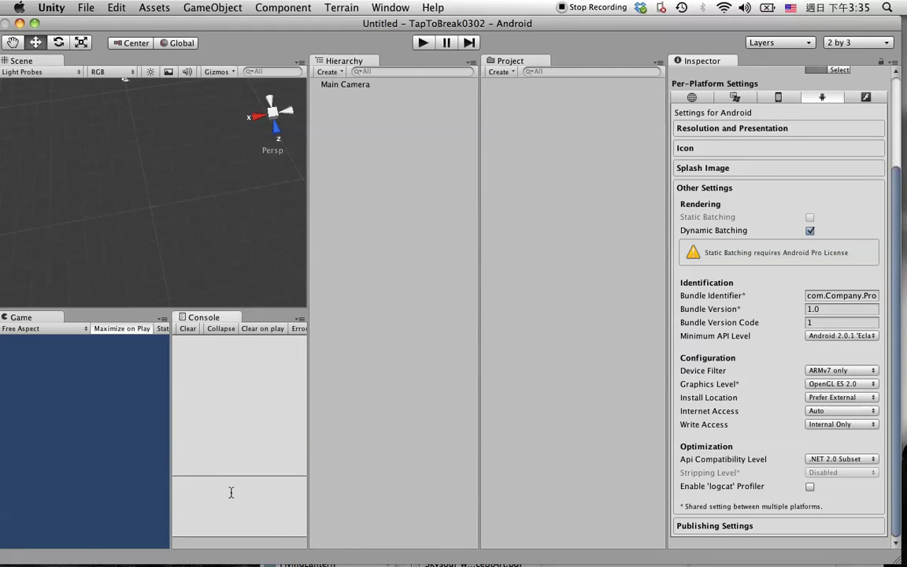
Set the Game view aspect to NexusOne Tall (480x800)
click(387, 432)
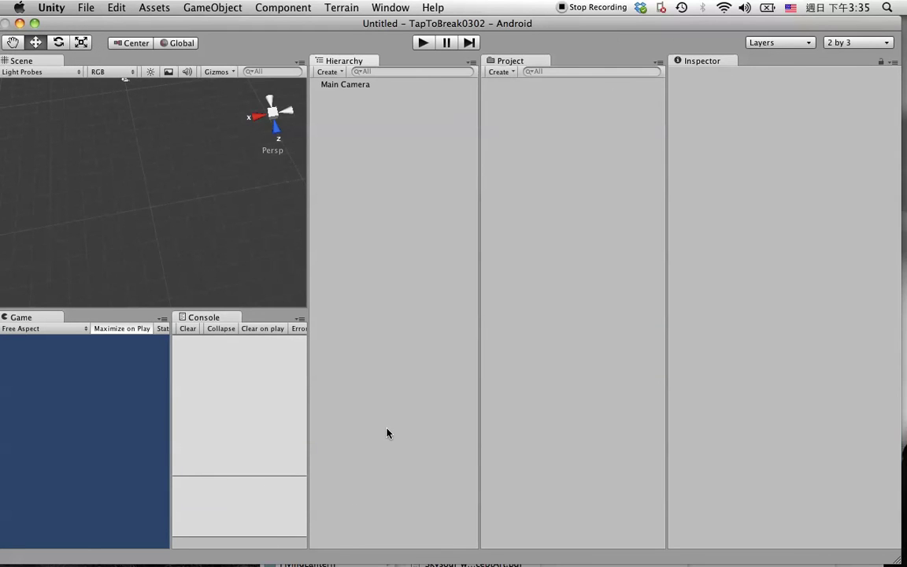
click(57, 328)
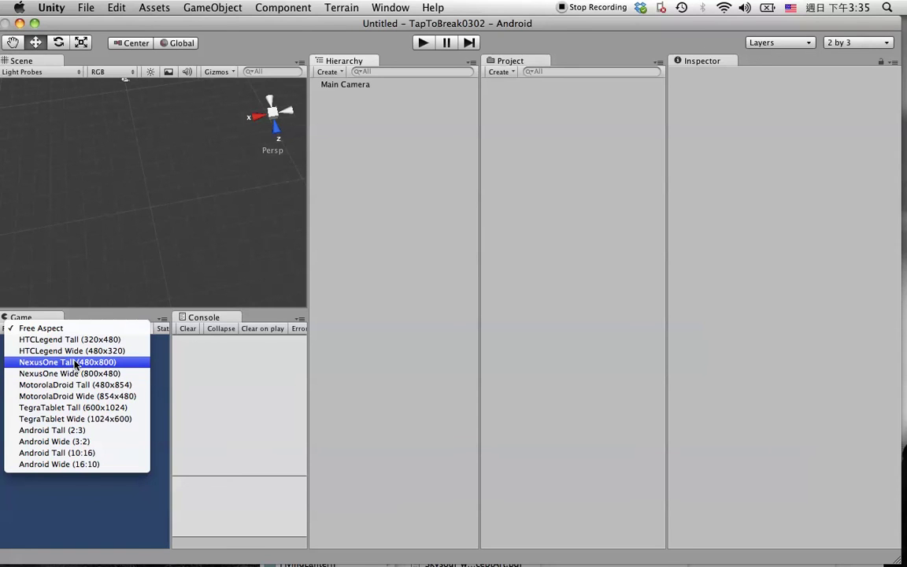
click(122, 362)
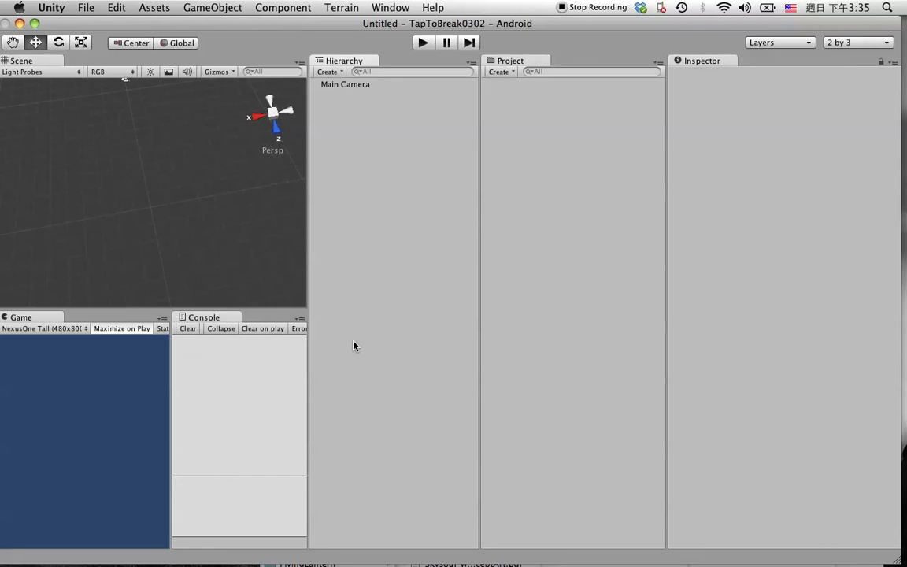
Add the line 'Command+s -> save scene' to the TextEdit notes
key(super+Tab)
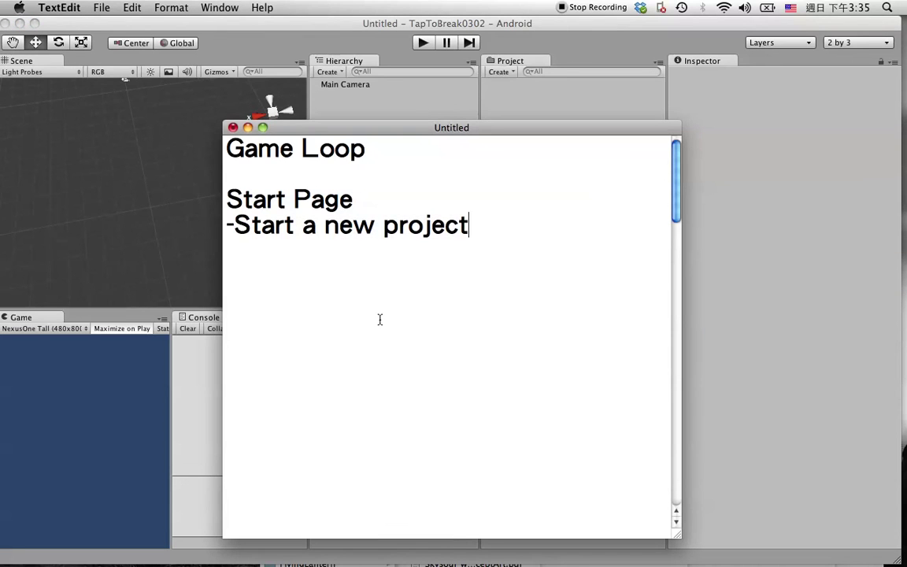
click(394, 107)
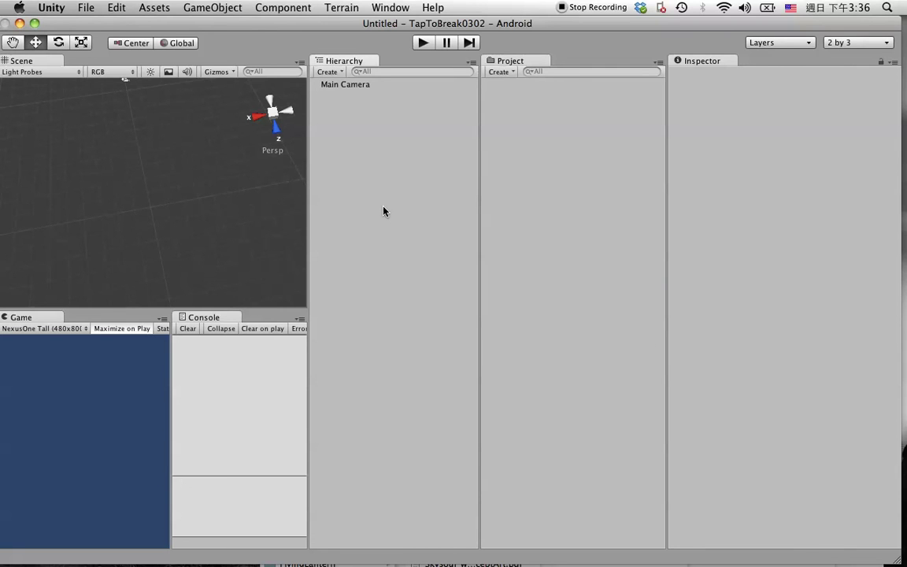
key(super+Tab)
click(422, 296)
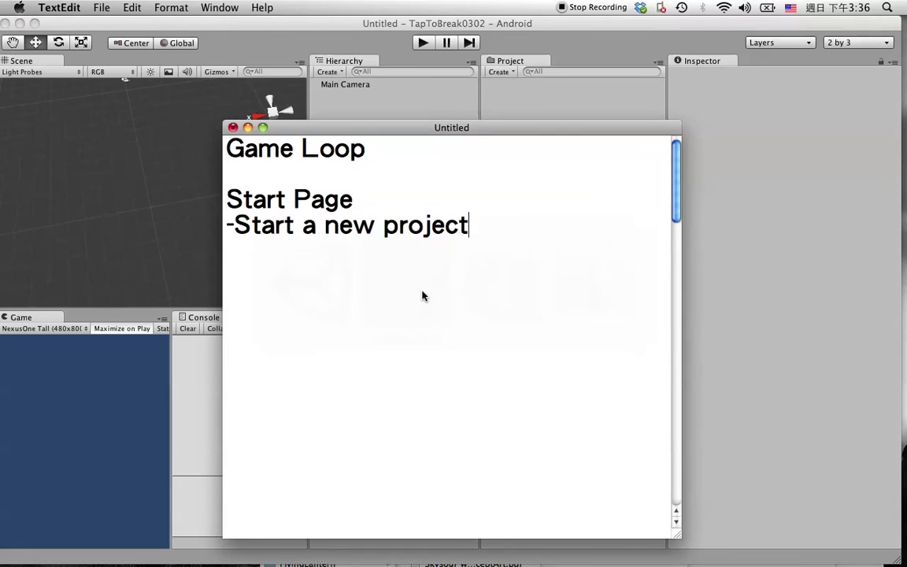
key(Return)
key(Return)
text(Command)
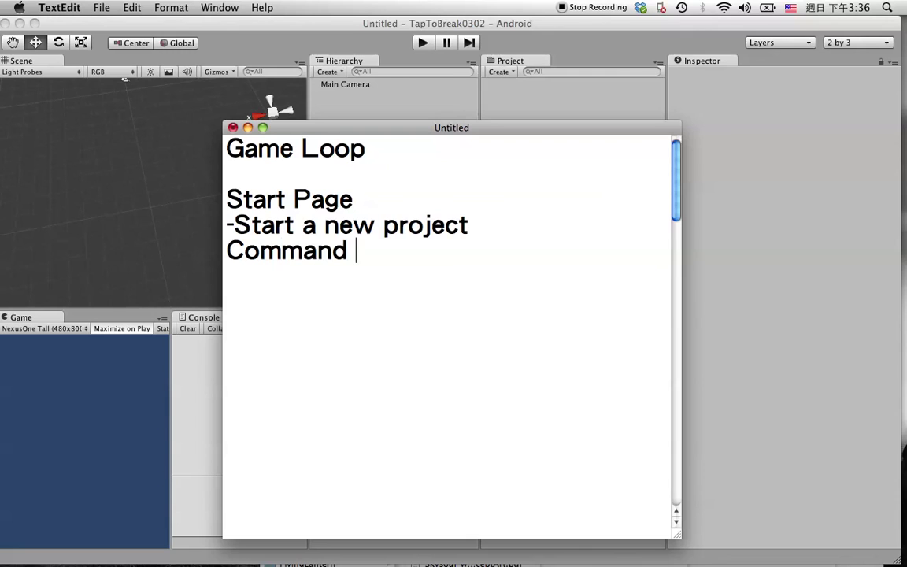
key(BackSpace)
text(+S)
key(BackSpace)
text(s -> )
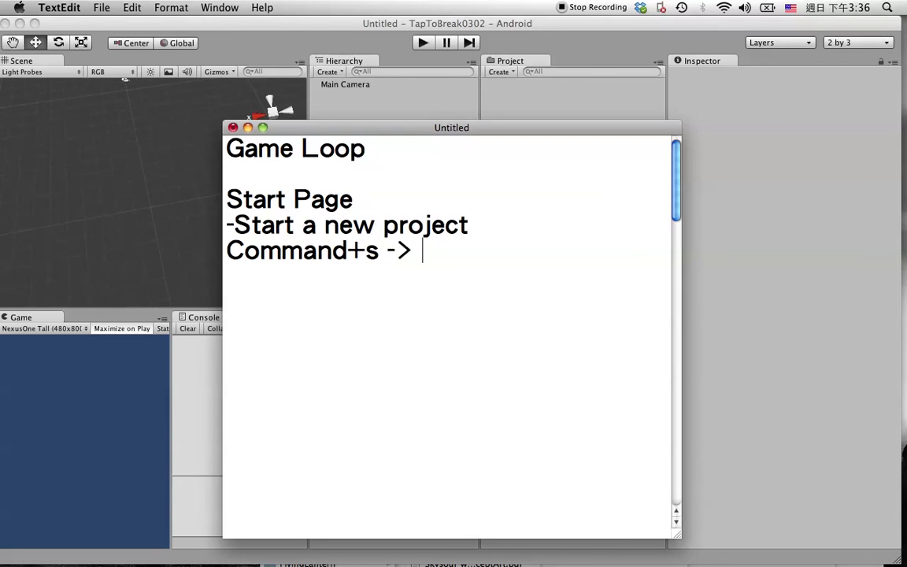
text(save )
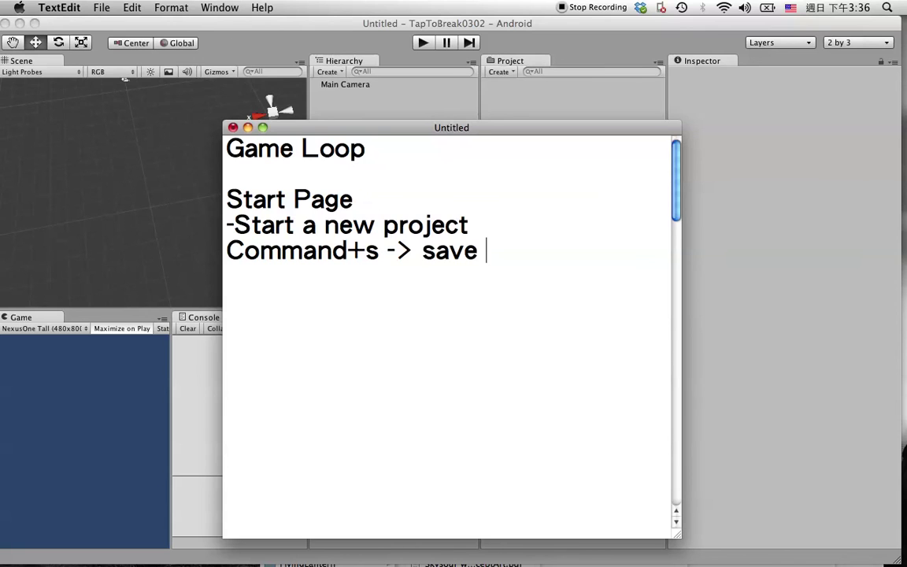
text(scene)
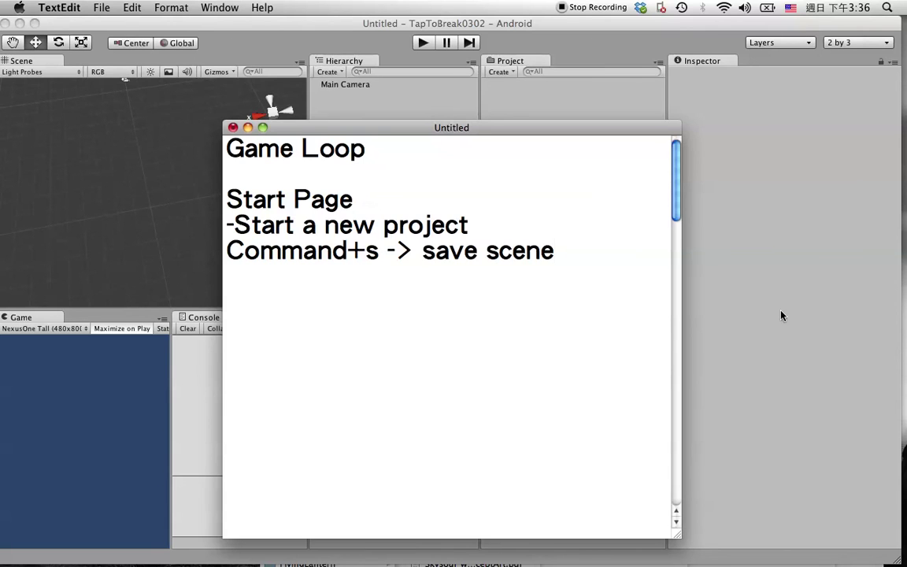
click(782, 314)
Save the empty scene as StartPage.unity in the Assets folder
key(super+s)
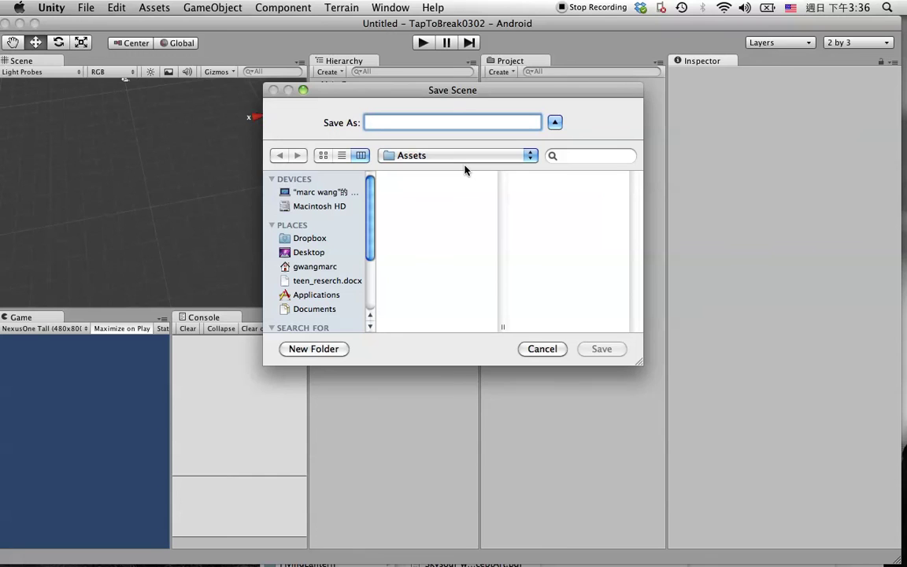
text(Start)
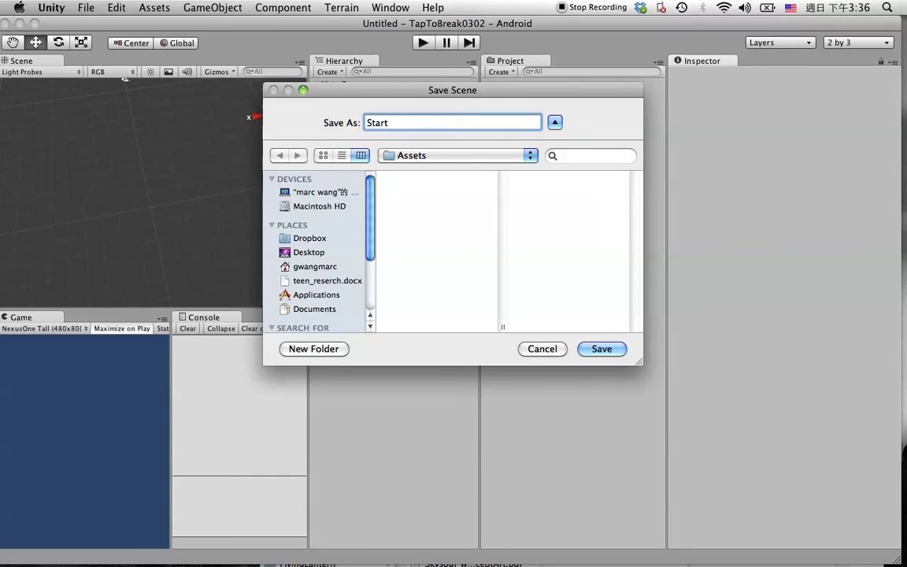
text(Page)
click(602, 349)
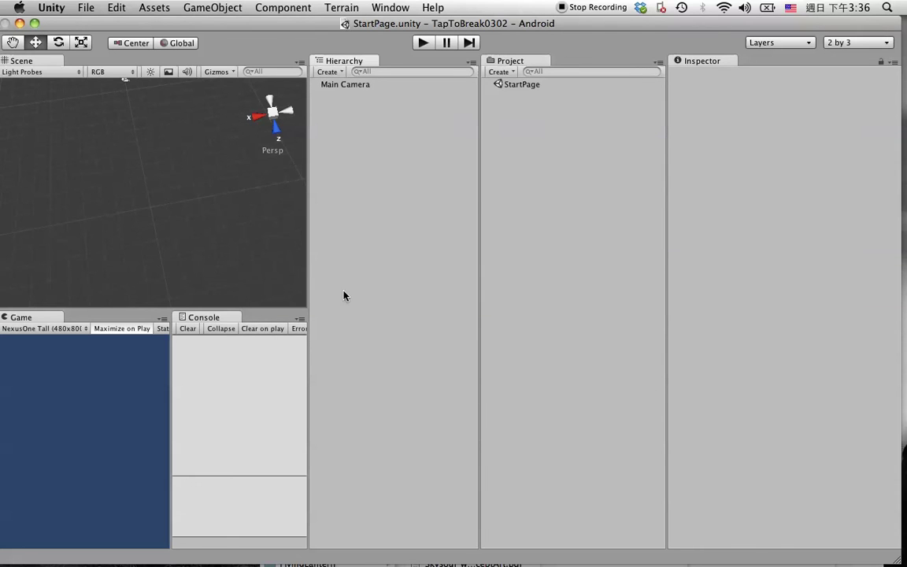